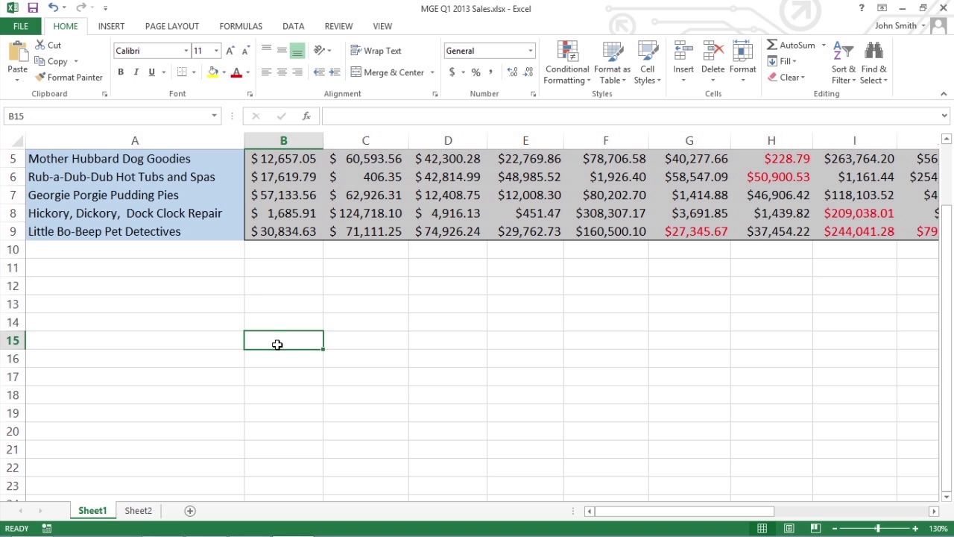
Insert a black WordArt title with a blue shadow reading "Mother Goose Enterprises Sales 2013"
left_click(112, 26)
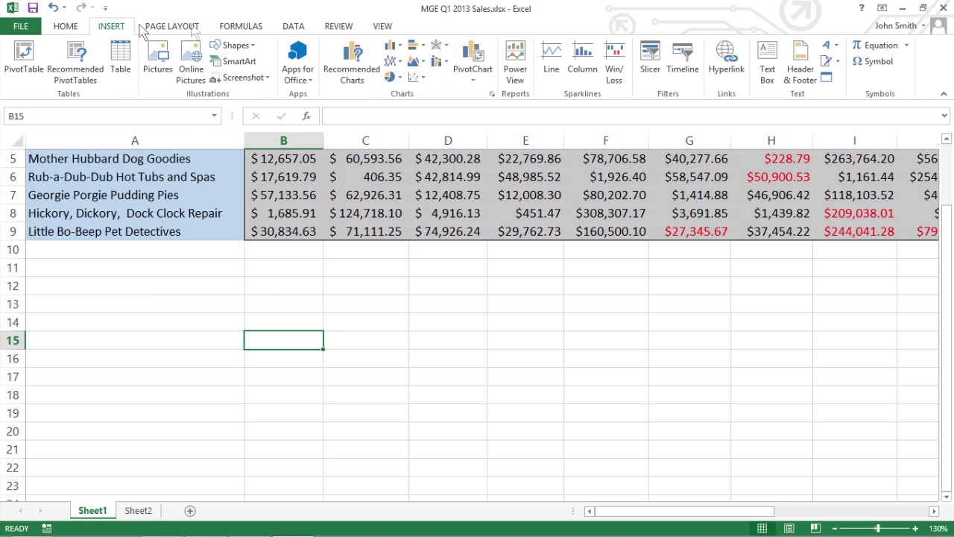
left_click(829, 47)
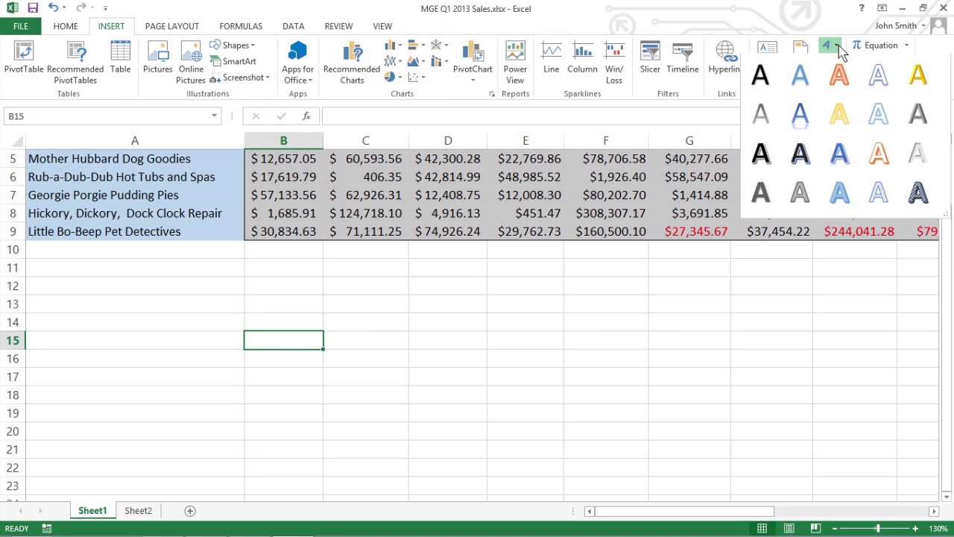
left_click(811, 168)
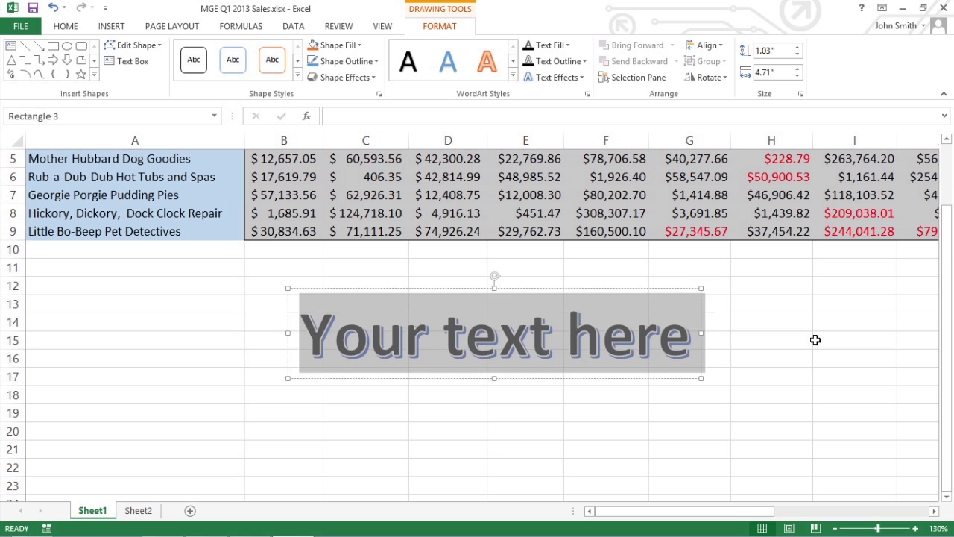
type("Mother Goose Ente")
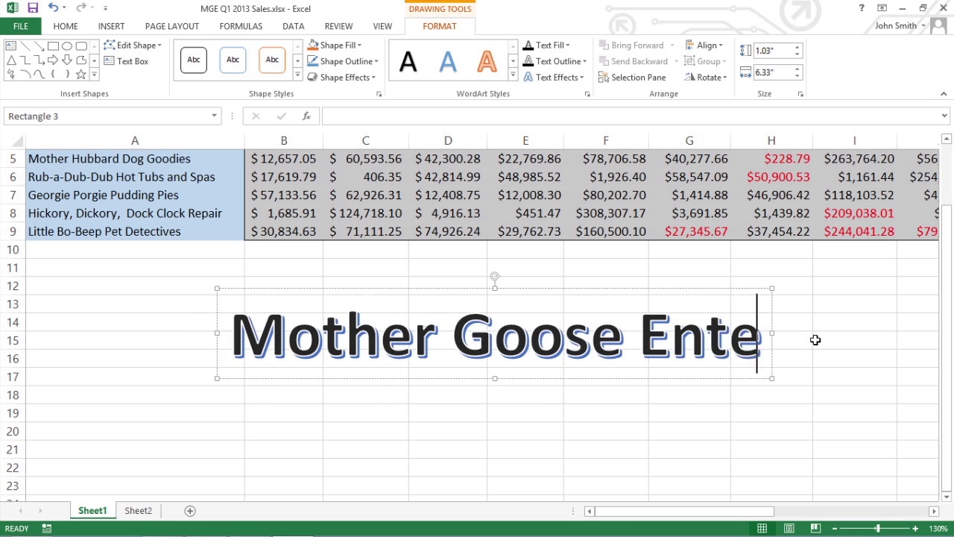
type("rprises Sales")
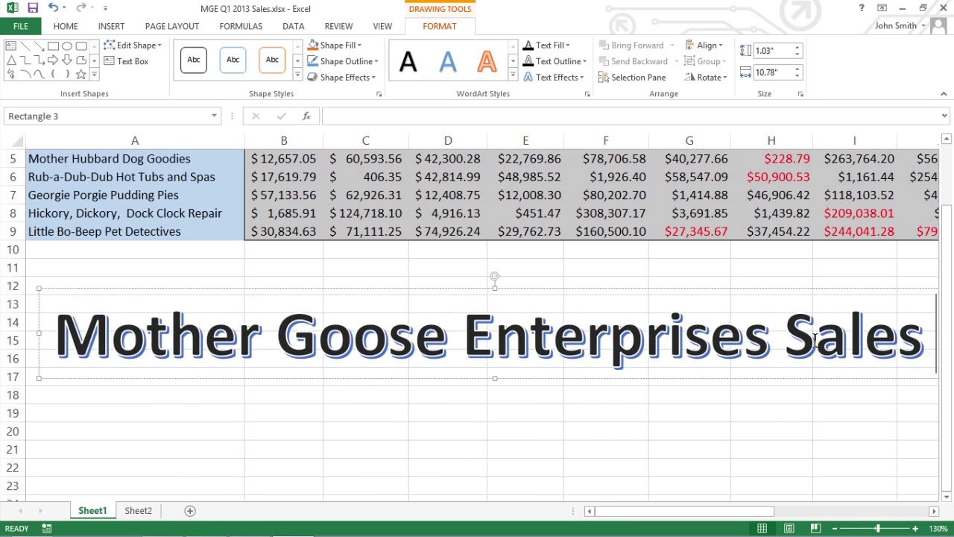
type(" 20")
left_click(733, 426)
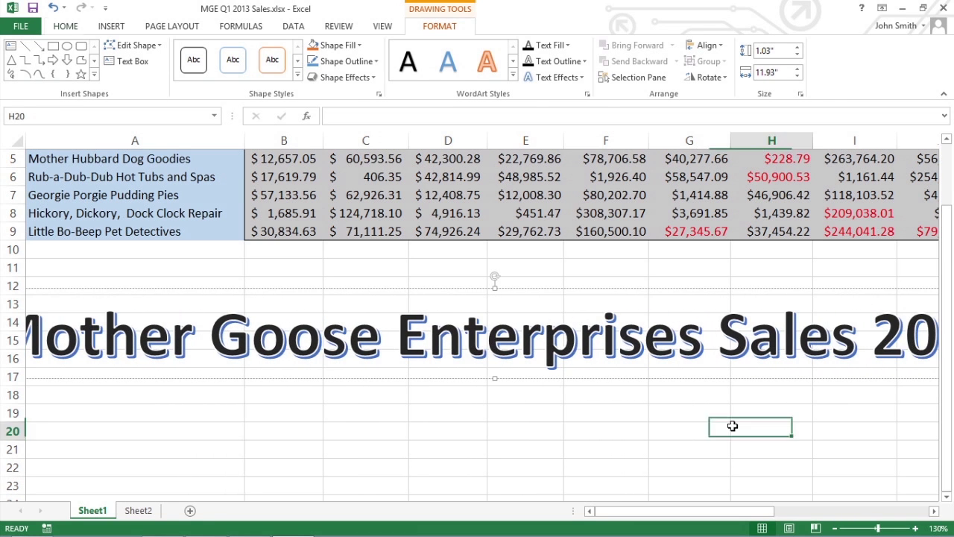
Set the whole WordArt title's font size to 18 and narrow its box so the text wraps onto three lines
double_click(645, 350)
left_click(600, 336)
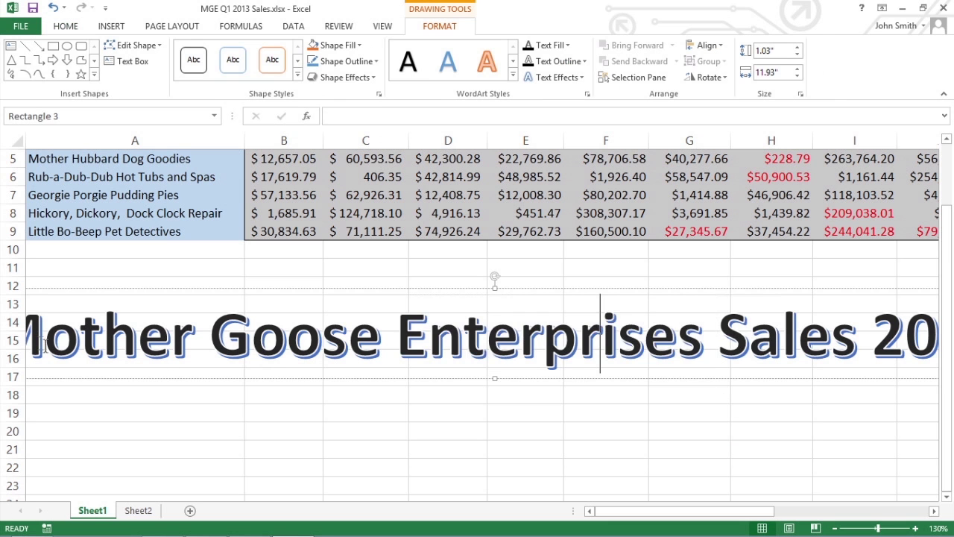
left_click_drag(45, 345, 938, 344)
left_click(111, 26)
left_click(66, 25)
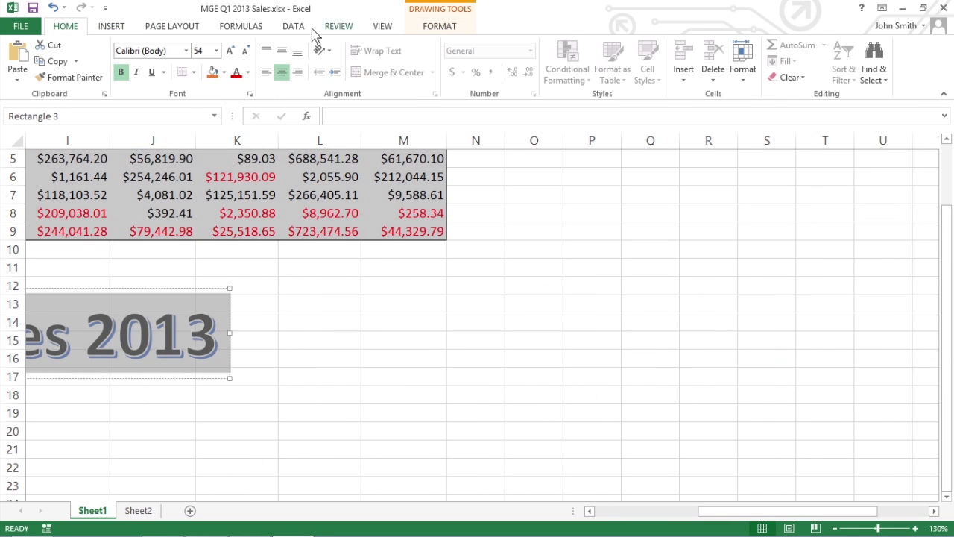
left_click(216, 50)
left_click(216, 207)
left_click_drag(456, 285, 270, 228)
Move the WordArt title into cell A1 and increase row 1's height to fit it
scroll(169, 236, "up", 2)
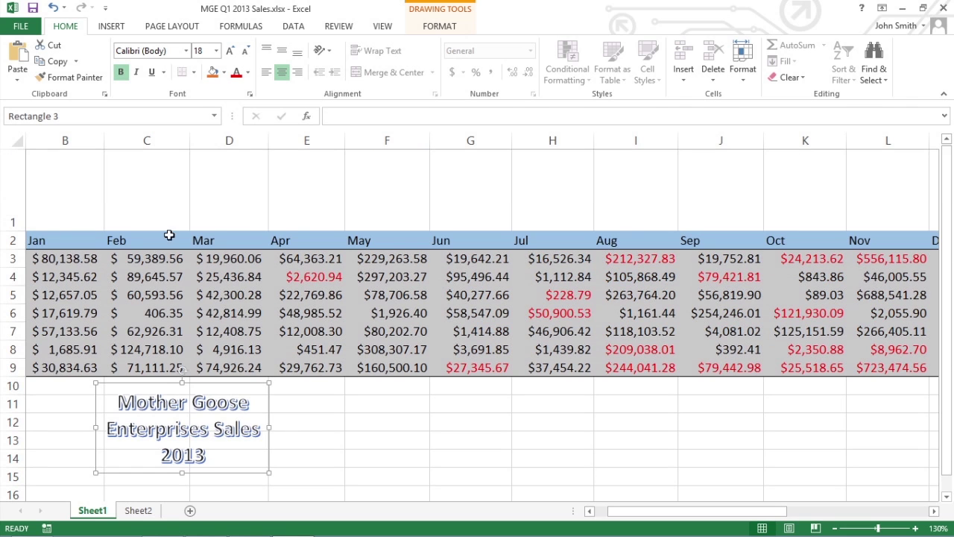
left_click_drag(187, 394, 187, 171)
left_click_drag(622, 513, 609, 513)
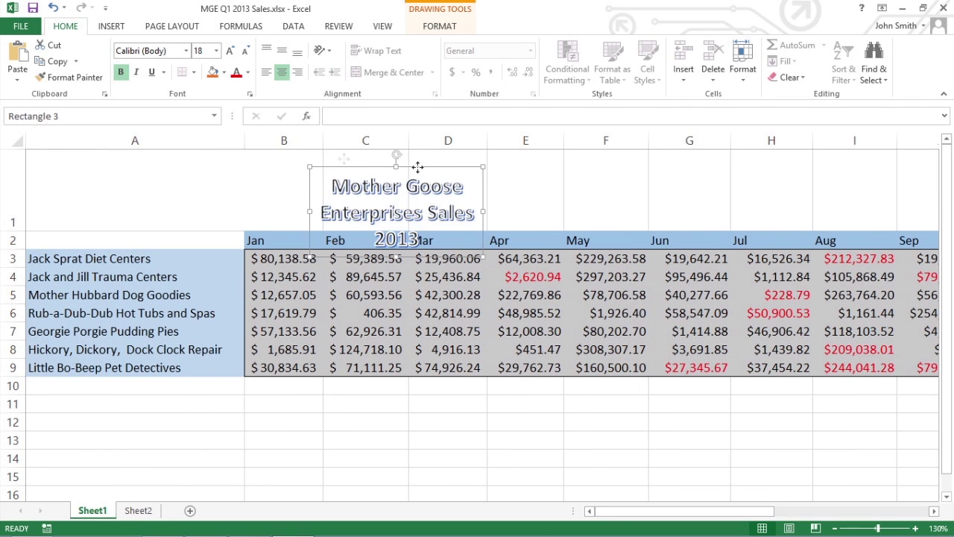
left_click_drag(418, 167, 149, 155)
left_click_drag(22, 231, 21, 252)
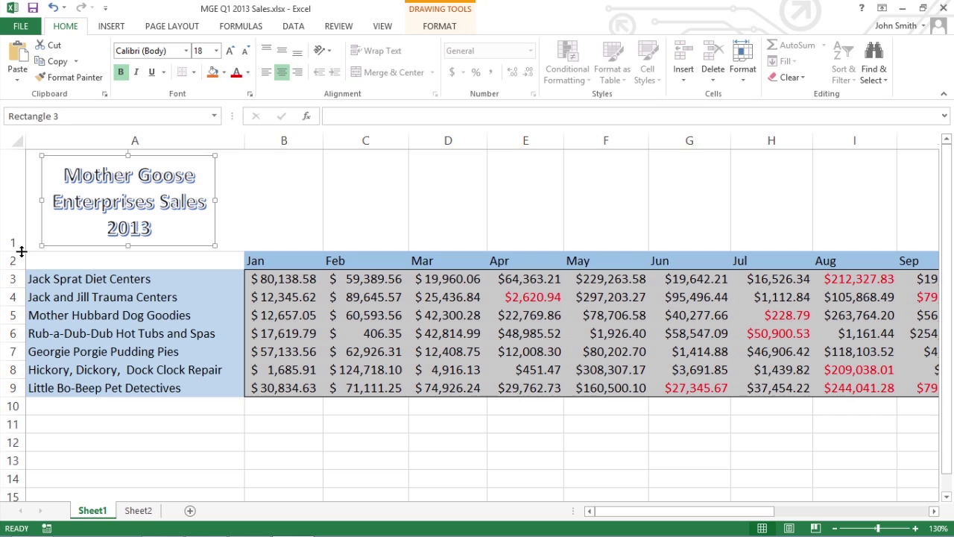
left_click(283, 460)
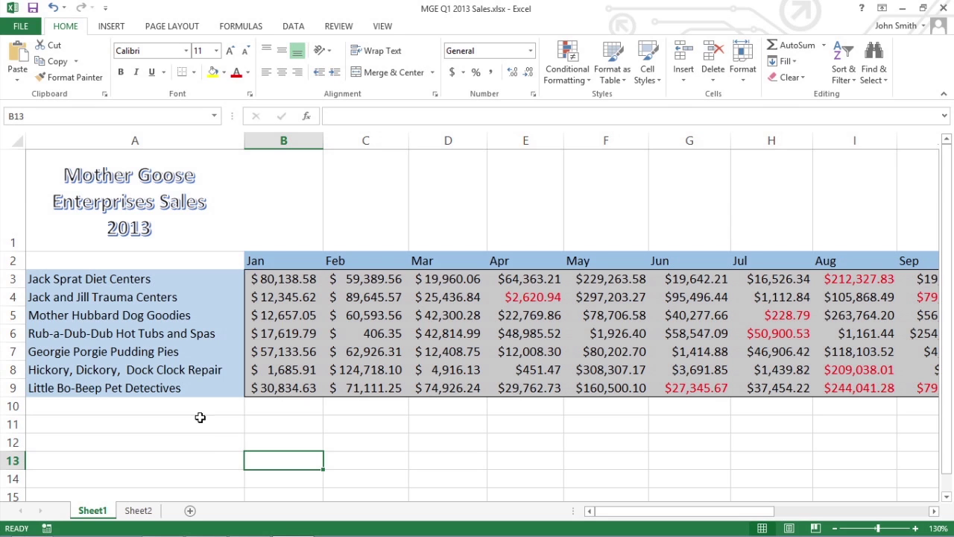
Insert a Vertical Equation SmartArt graphic from the Relationship category and place it below the sales table
left_click(154, 226)
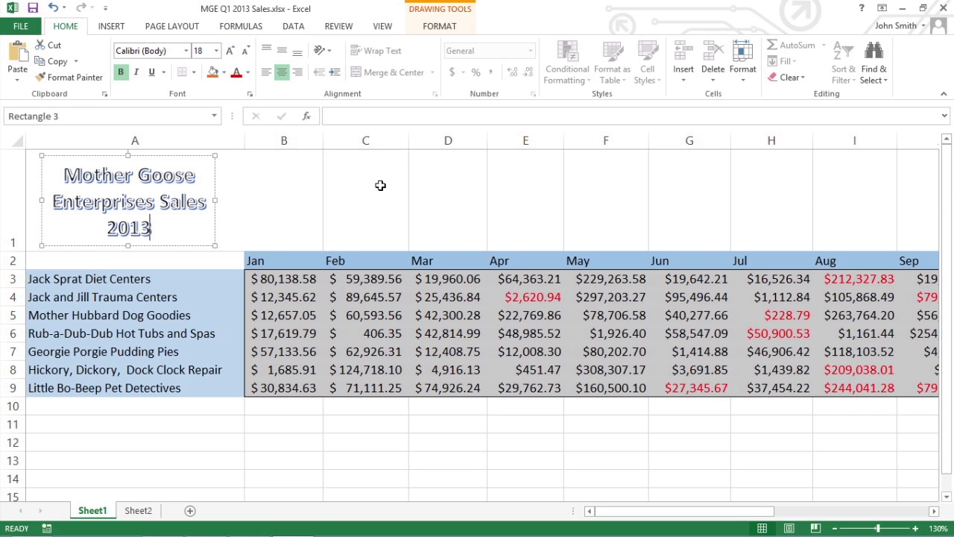
left_click(111, 29)
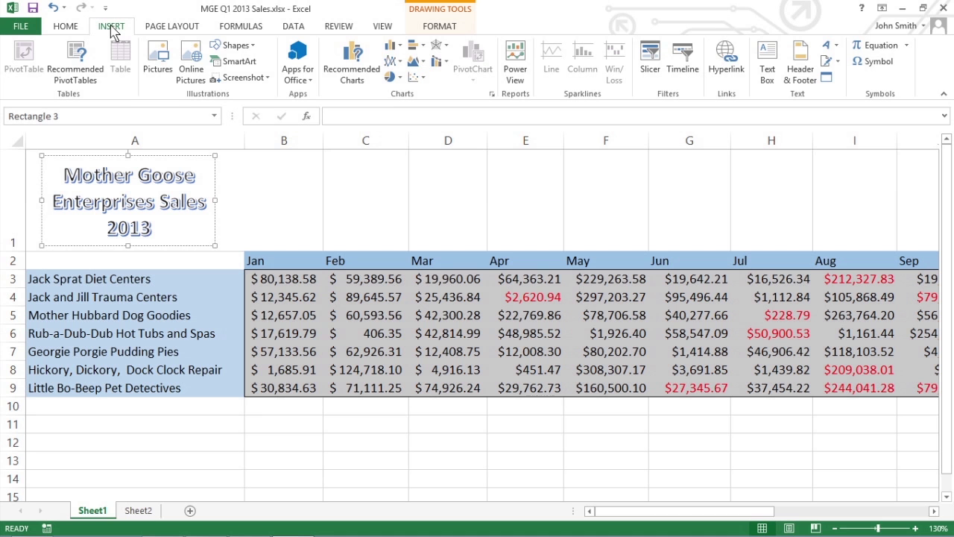
left_click(252, 64)
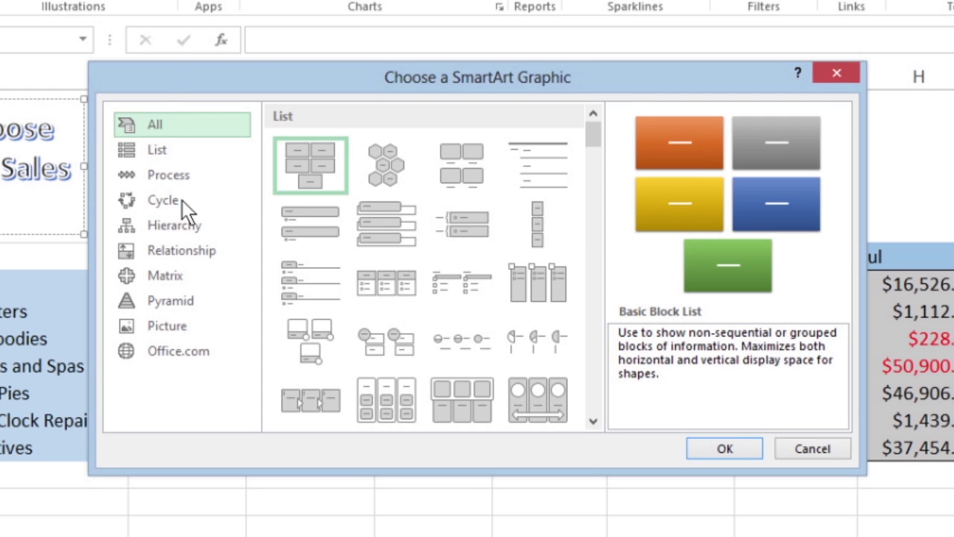
left_click(185, 252)
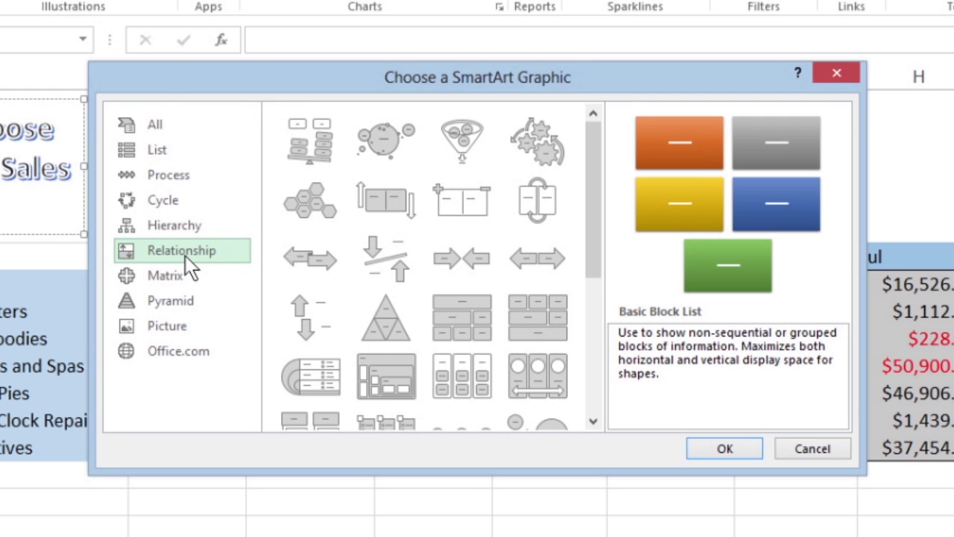
left_click_drag(590, 271, 596, 322)
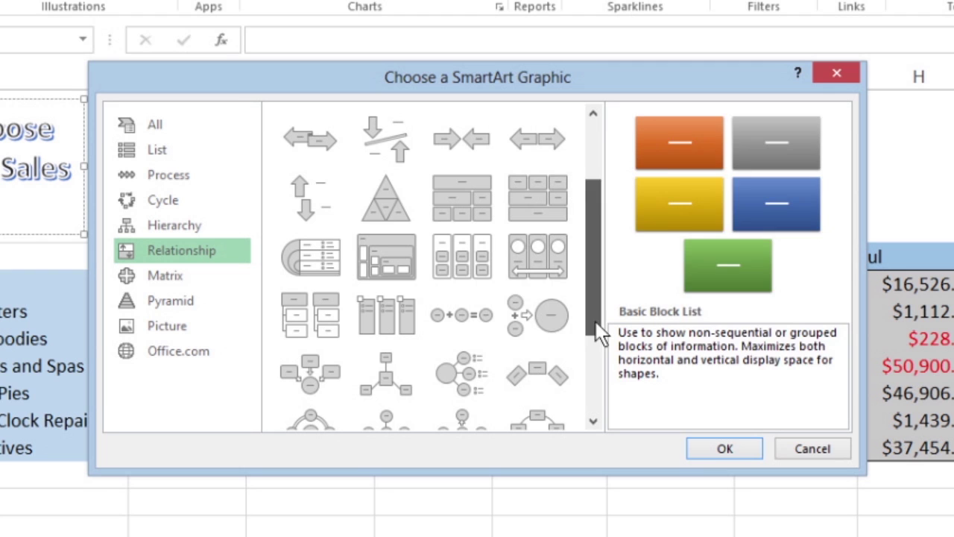
left_click(551, 324)
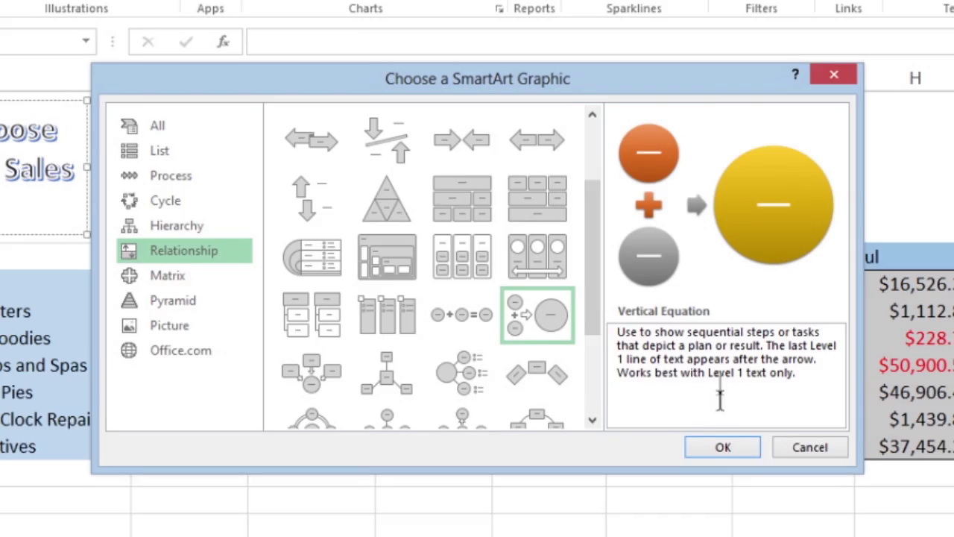
left_click(725, 448)
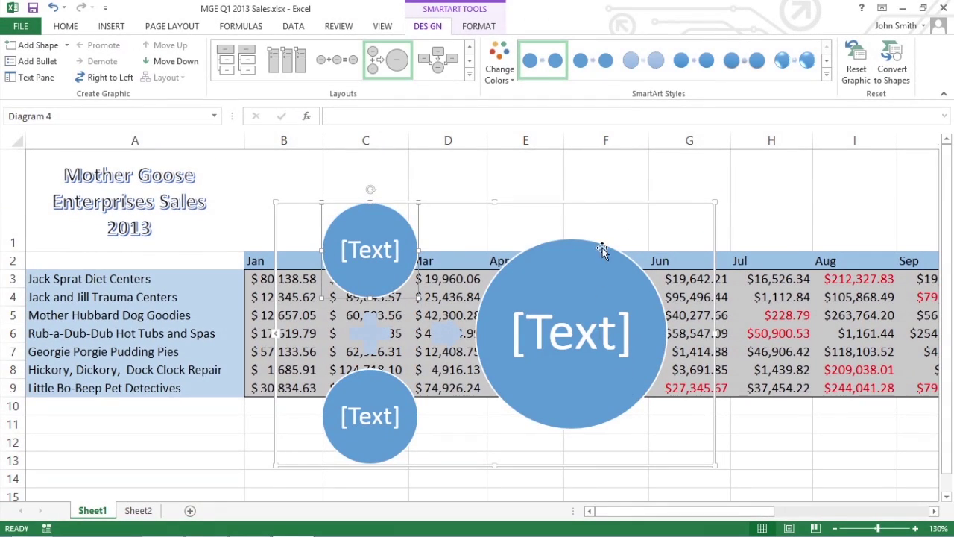
left_click_drag(594, 194, 305, 398)
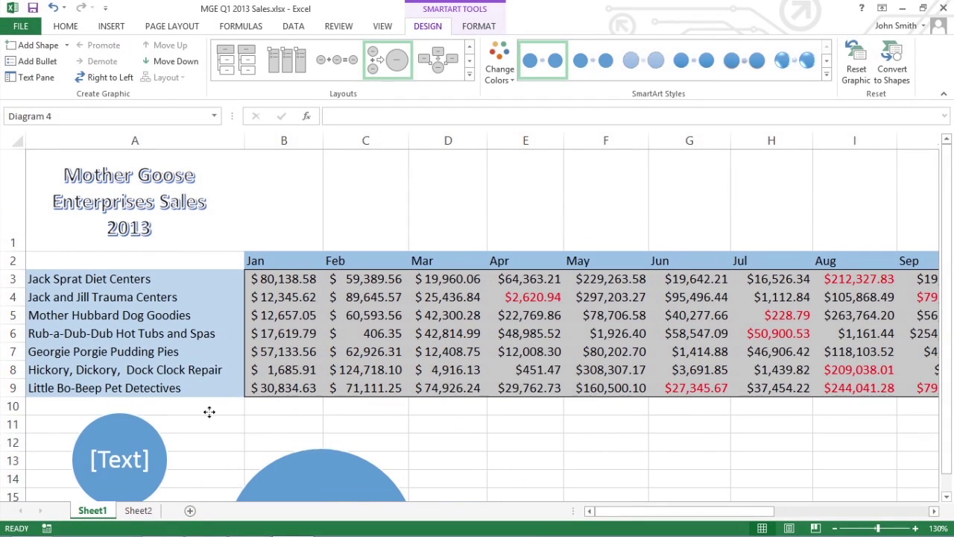
Label the two small SmartArt circles "High Sales" and "High inventory", and the large circle "High profit"
left_click_drag(945, 291, 952, 381)
scroll(847, 395, "down", 3)
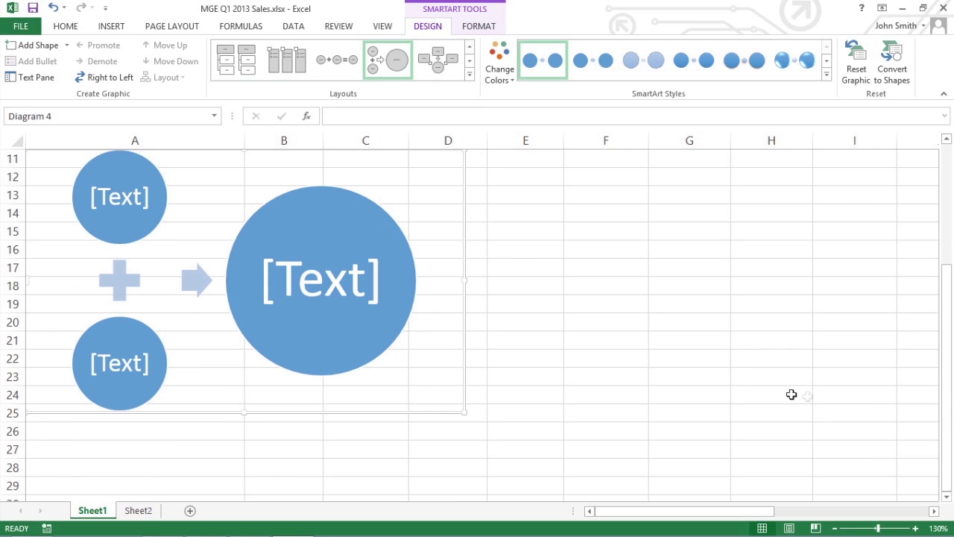
left_click(141, 195)
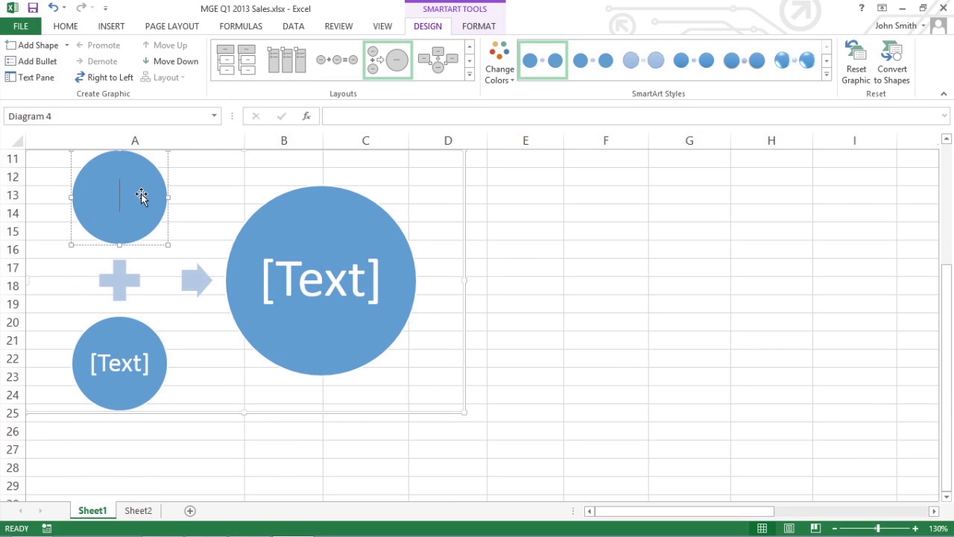
type("High Sales")
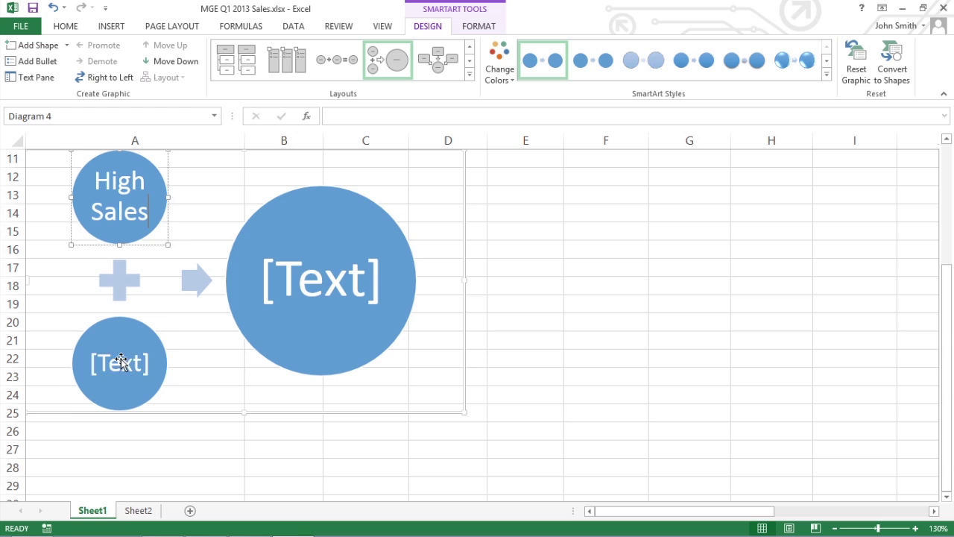
left_click(122, 360)
type("High inventory")
left_click(340, 279)
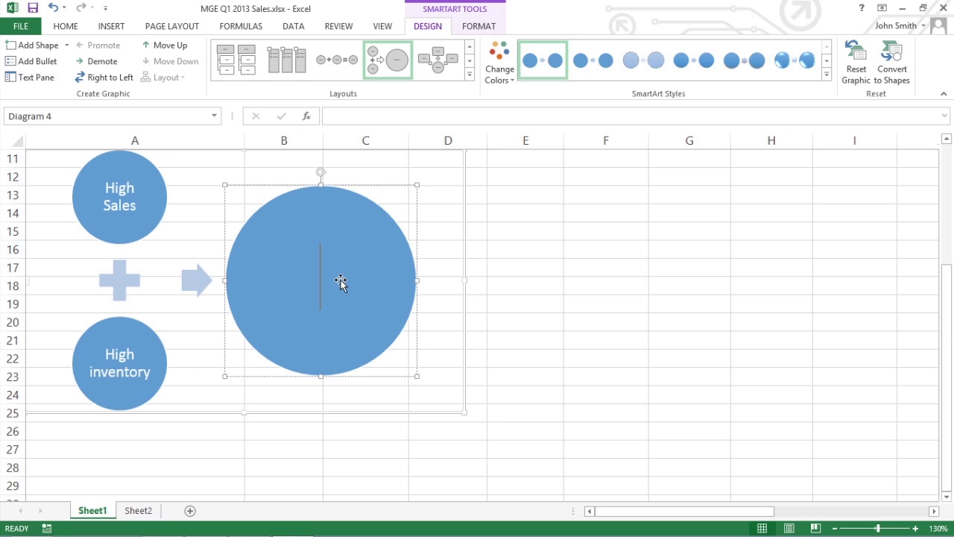
type("High profit")
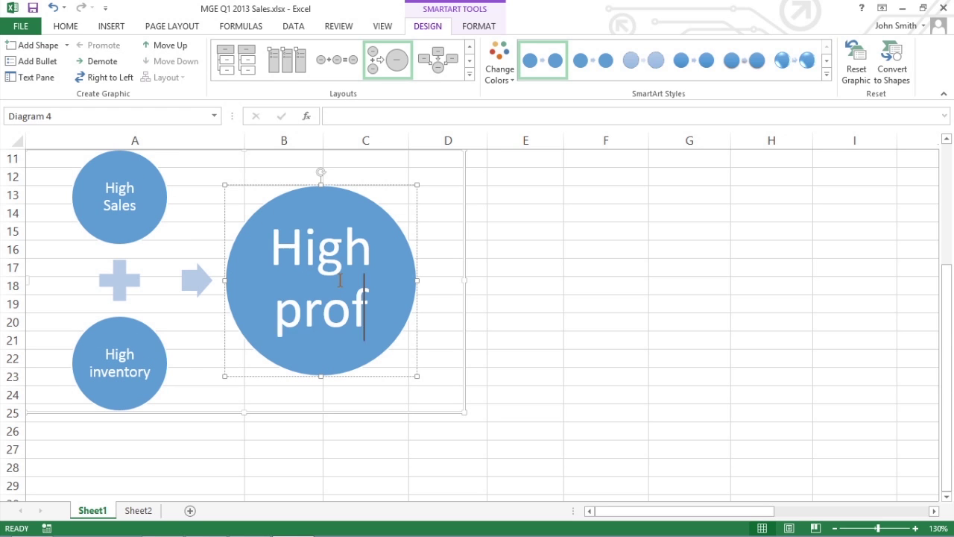
left_click(535, 367)
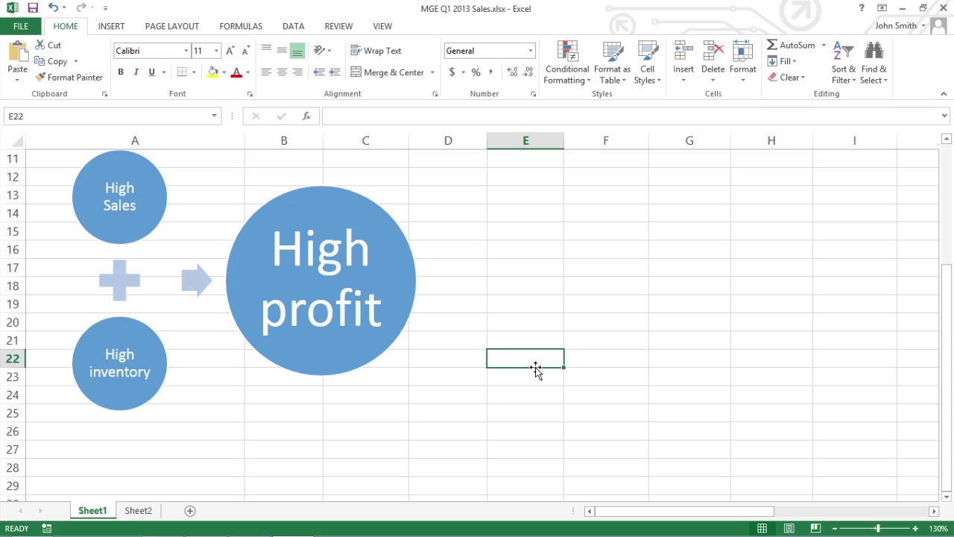
Insert a screen clipping of the whole Desktop folder window at cell E13
left_click(353, 325)
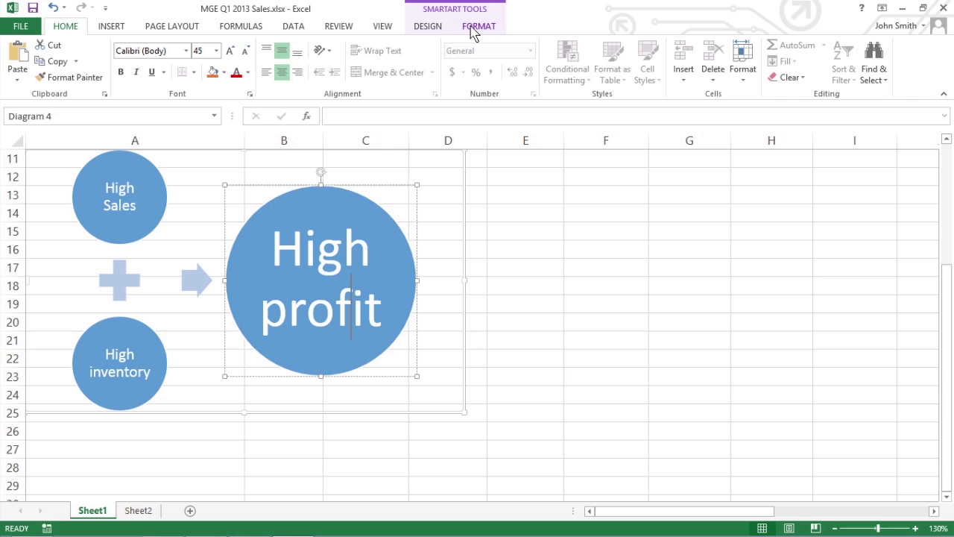
left_click(559, 206)
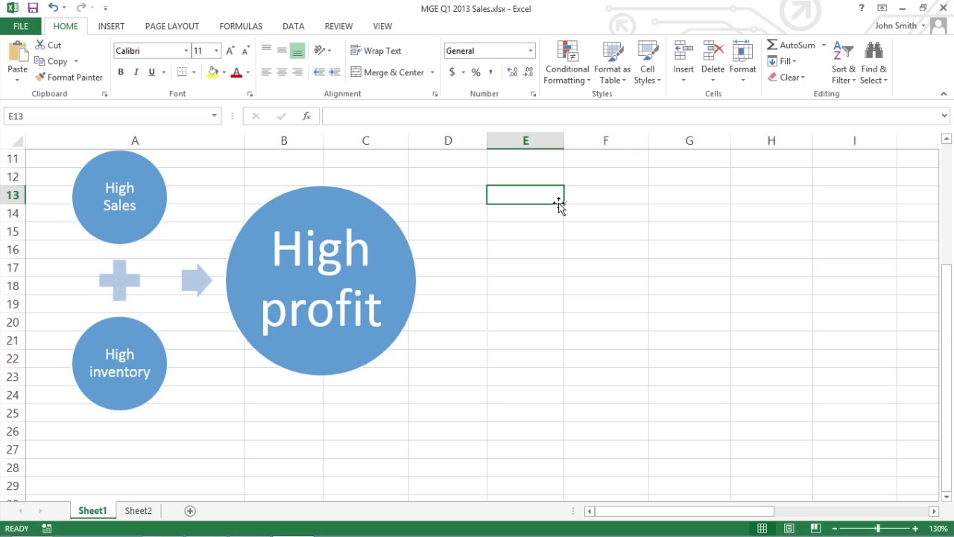
left_click(110, 28)
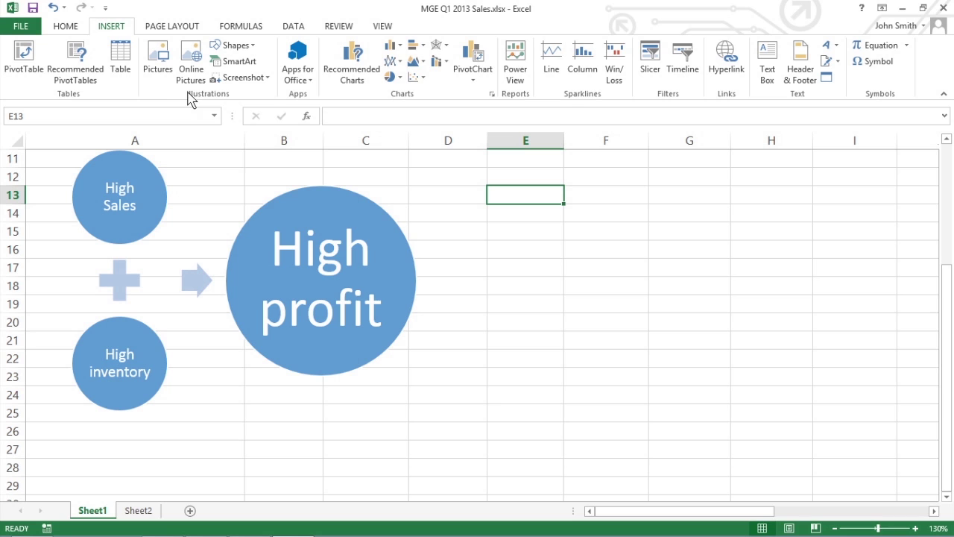
left_click(239, 78)
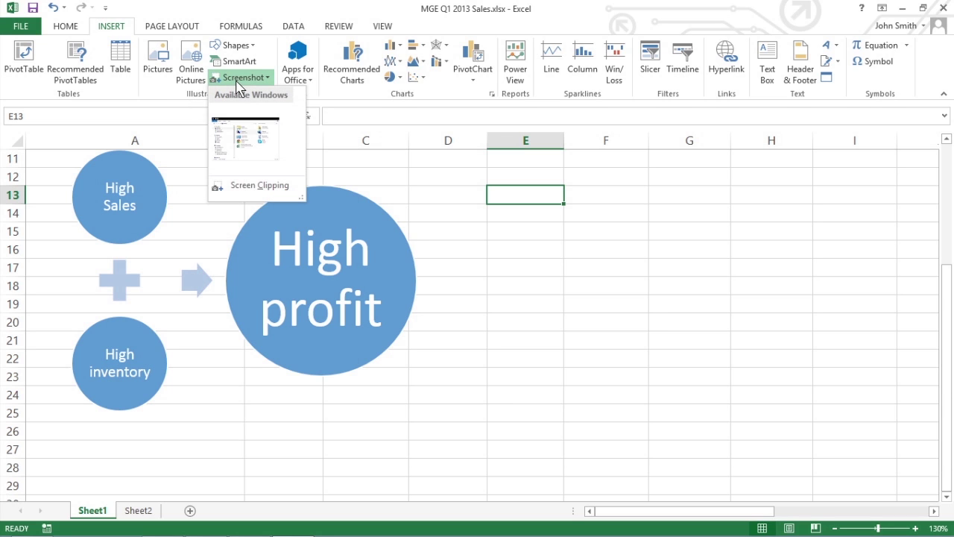
left_click(273, 188)
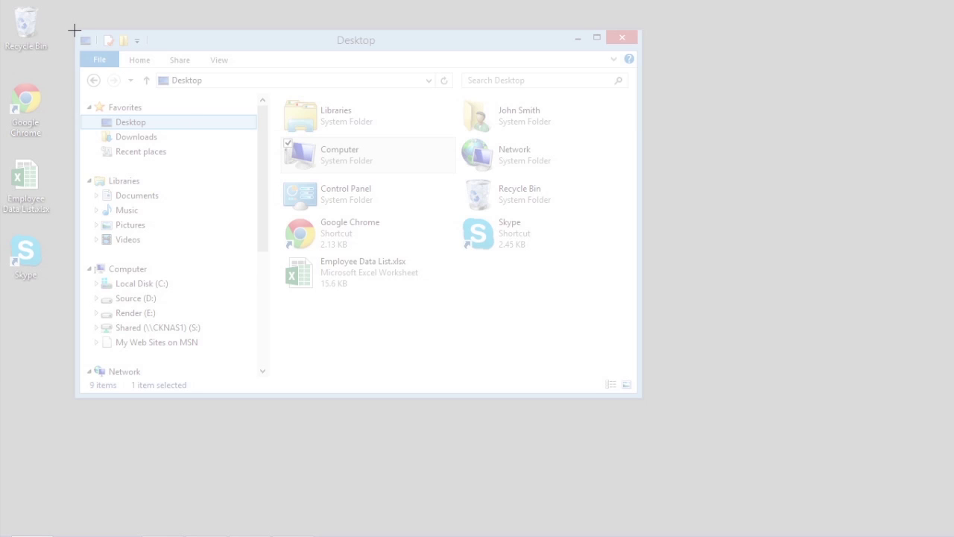
left_click_drag(75, 30, 641, 397)
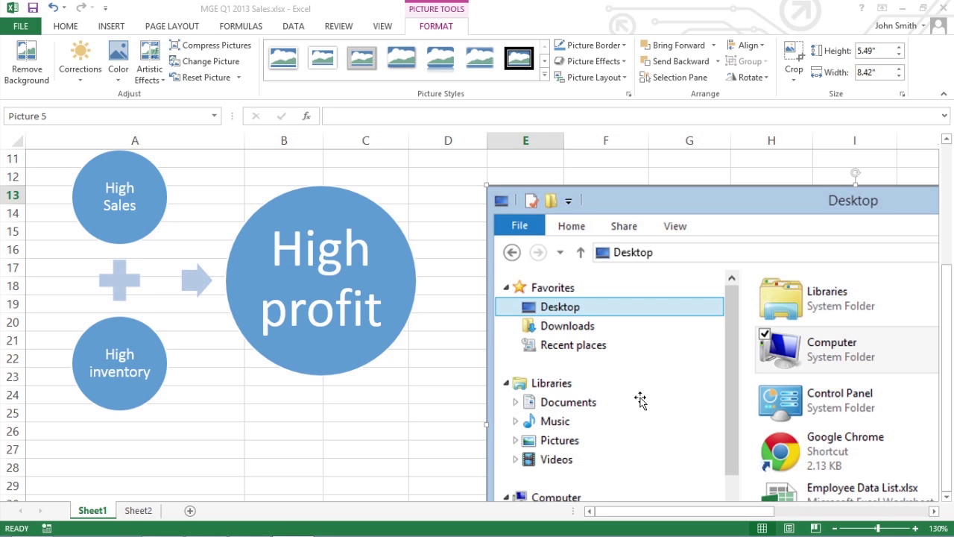
Shrink the screen clipping to about 3.21 by 4.92 inches below the sales table and tilt it slightly counterclockwise
scroll(641, 401, "right", 3)
left_click_drag(599, 188, 294, 386)
left_click_drag(187, 434, 222, 198)
left_click_drag(682, 511, 644, 510)
scroll(477, 299, "up", 1)
left_click_drag(354, 191, 347, 192)
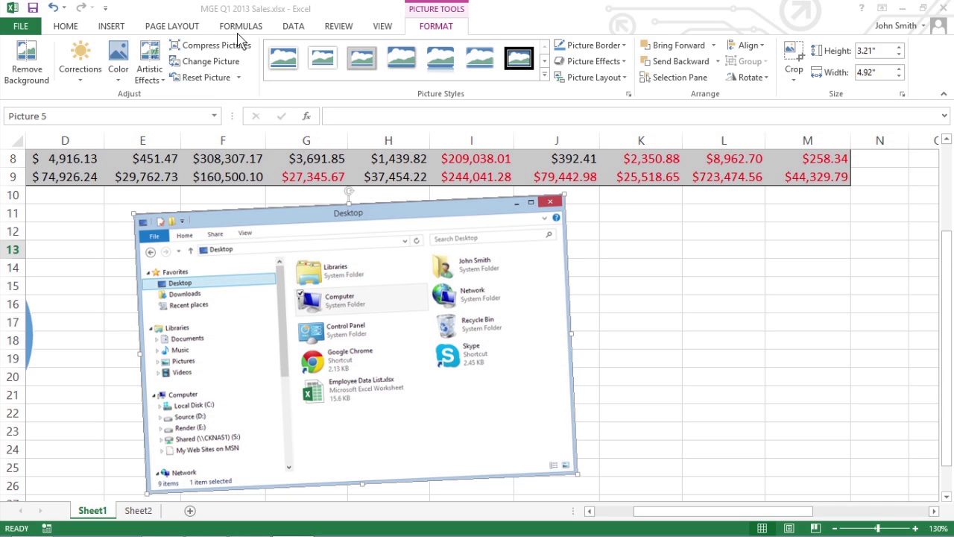
Apply the Facet theme to the workbook
left_click(172, 26)
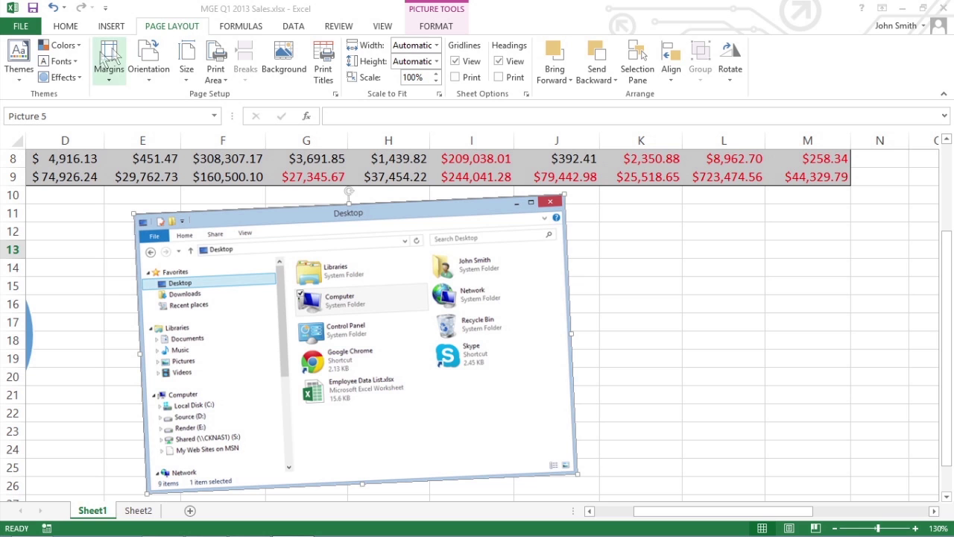
left_click(19, 67)
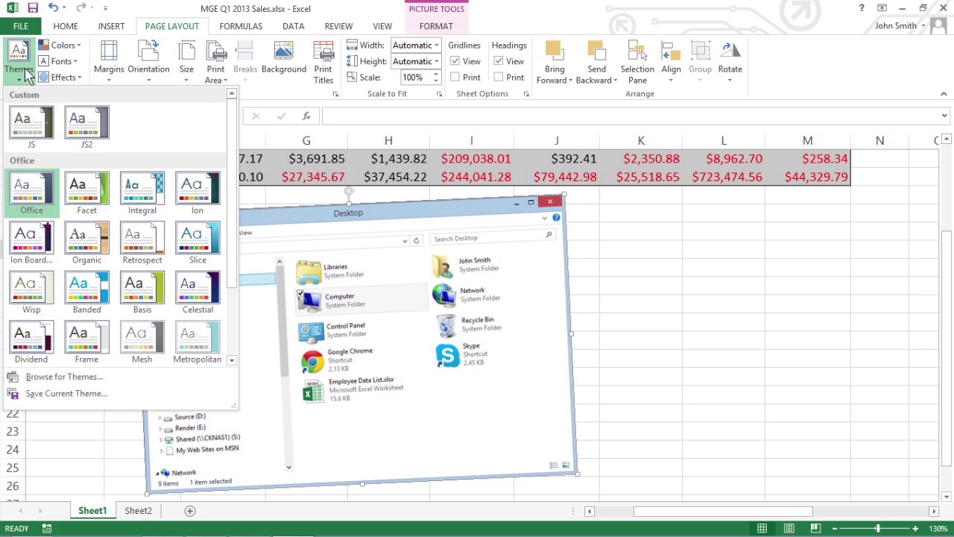
left_click(88, 190)
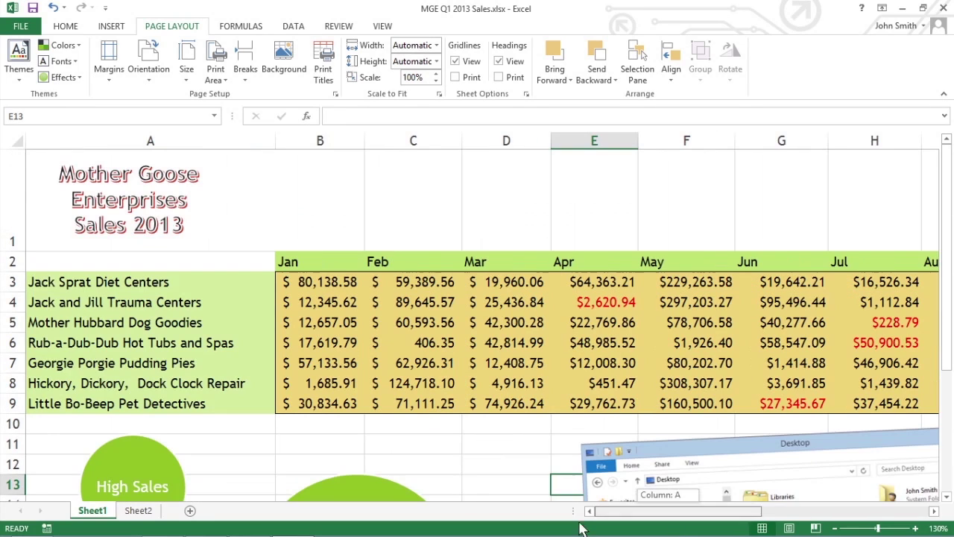
Apply the Retrospect theme to the workbook
left_click(20, 67)
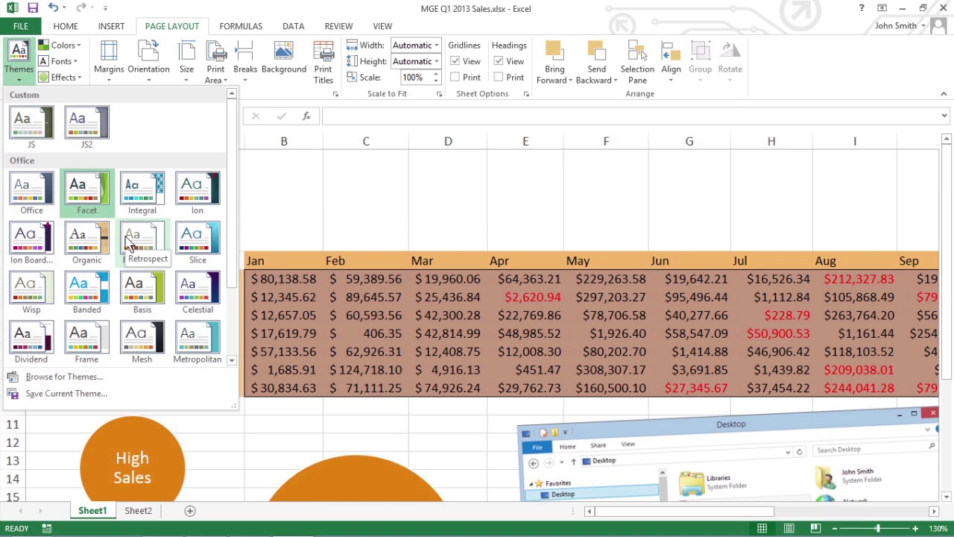
left_click(128, 240)
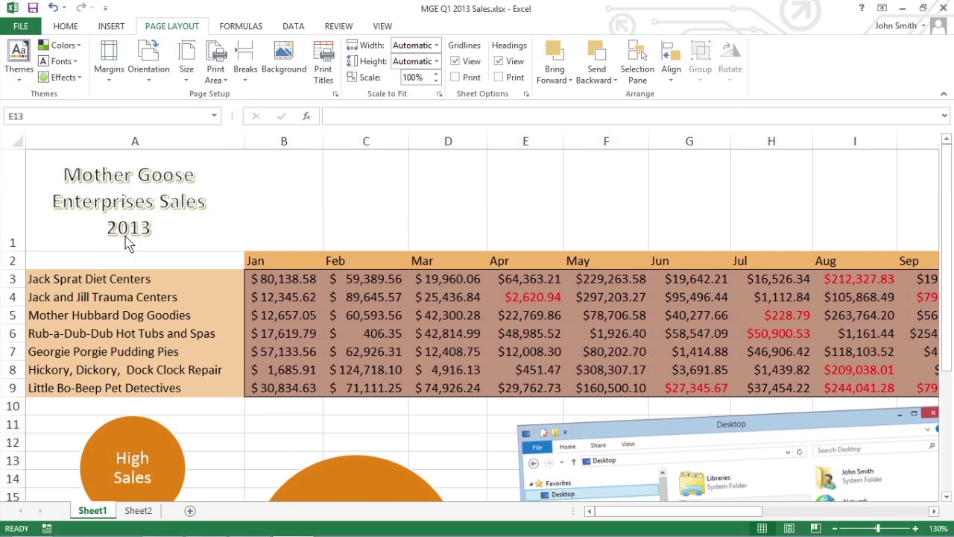